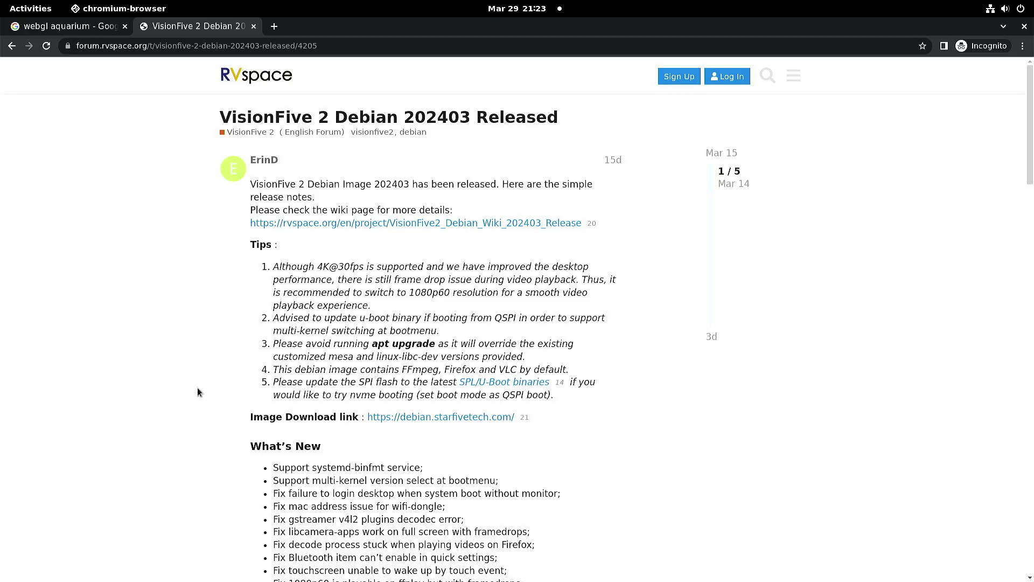
pyautogui.scroll(-3, 186, 386)
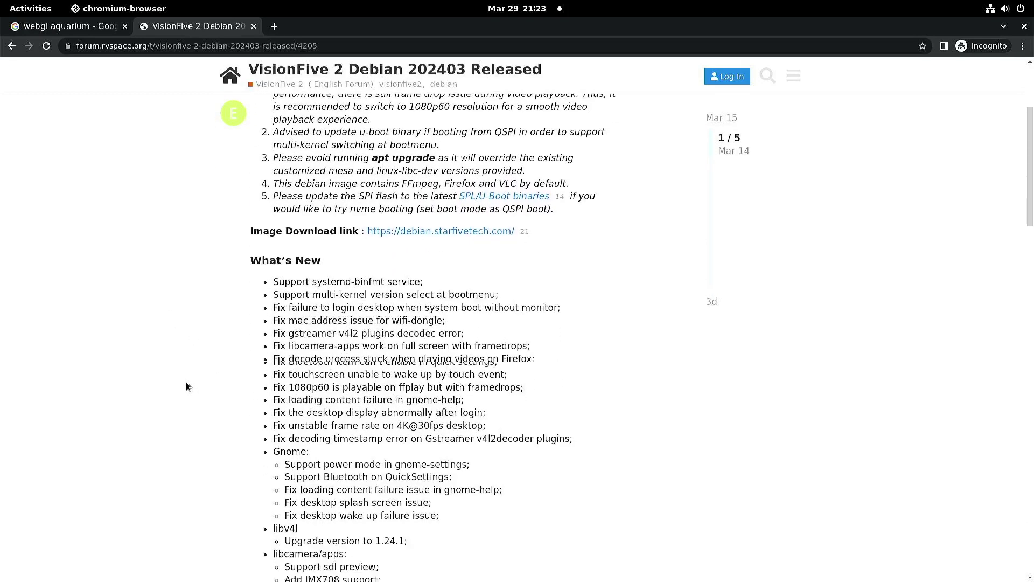
pyautogui.scroll(-1, 183, 383)
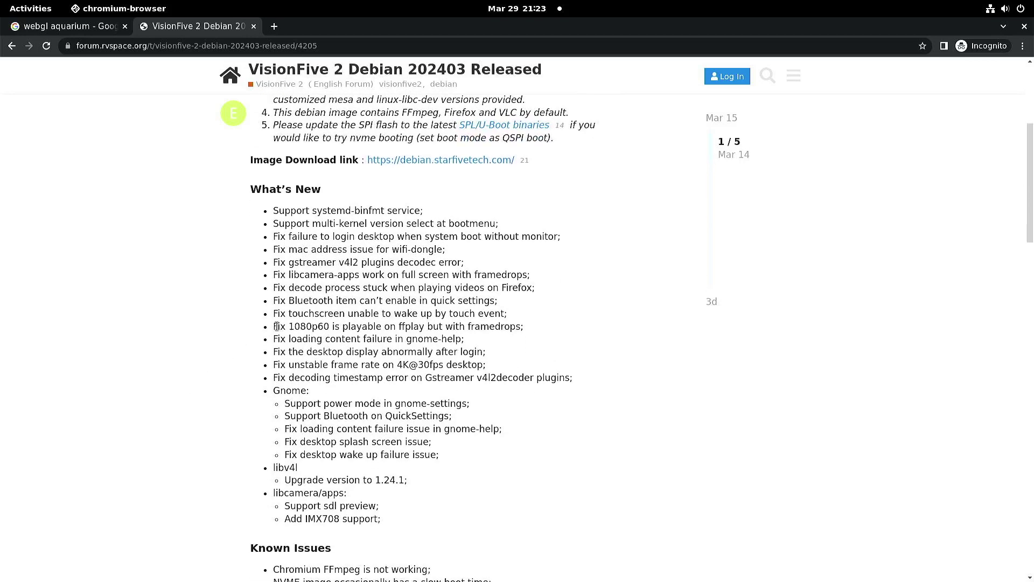
pyautogui.moveTo(277, 326); pyautogui.dragTo(545, 331)
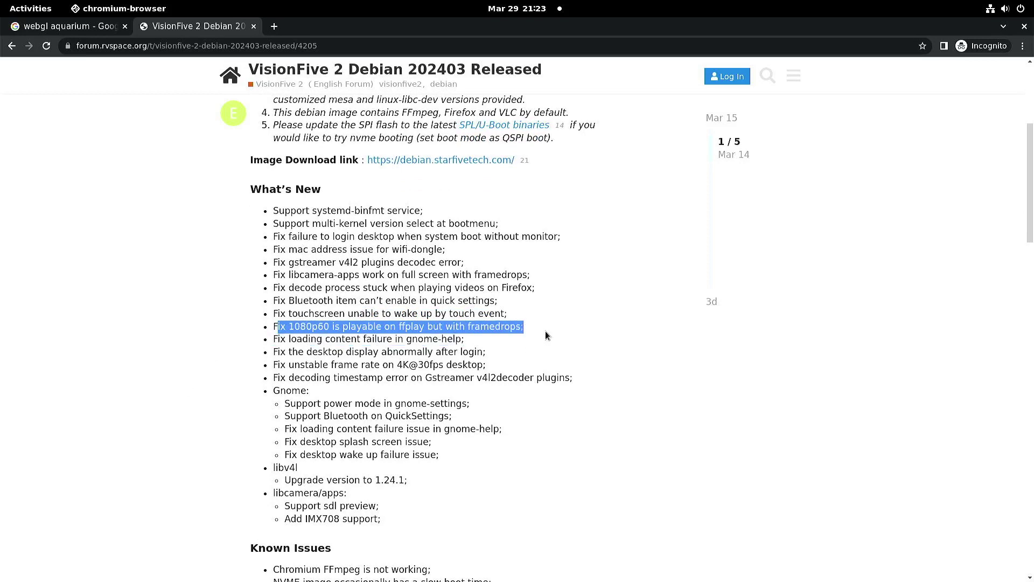
pyautogui.click(132, 359)
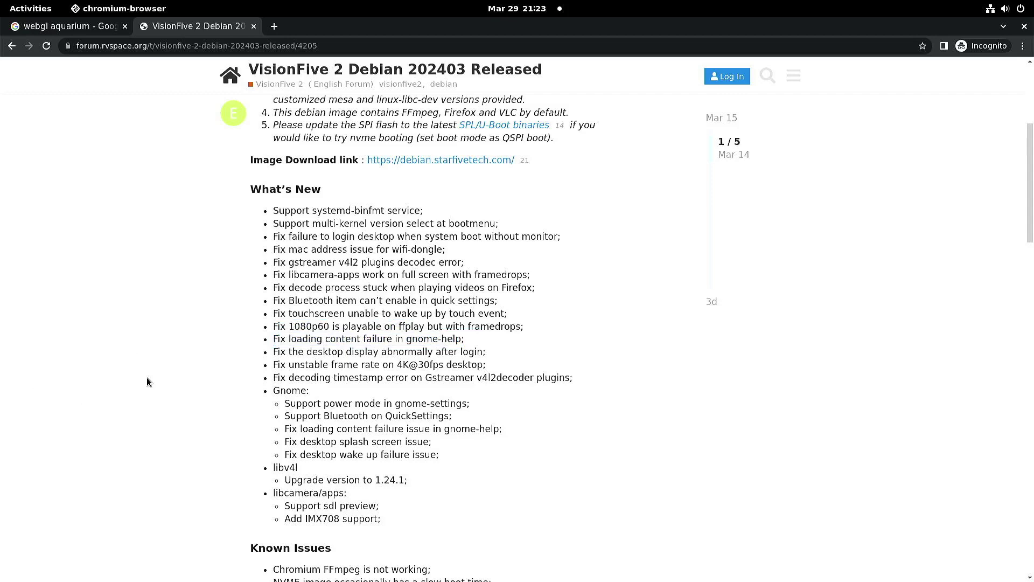
pyautogui.scroll(-4, 169, 399)
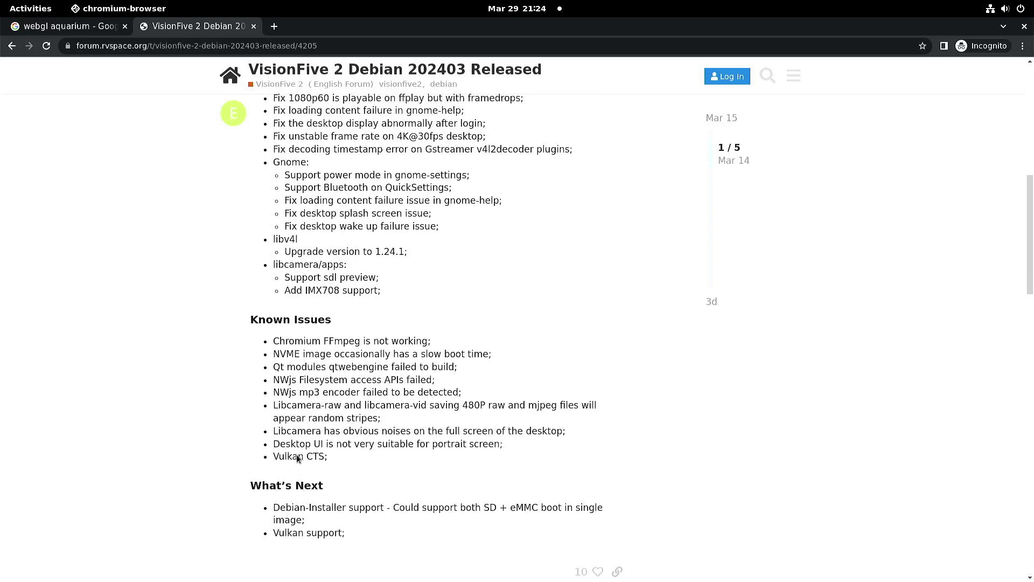
pyautogui.scroll(9, 189, 253)
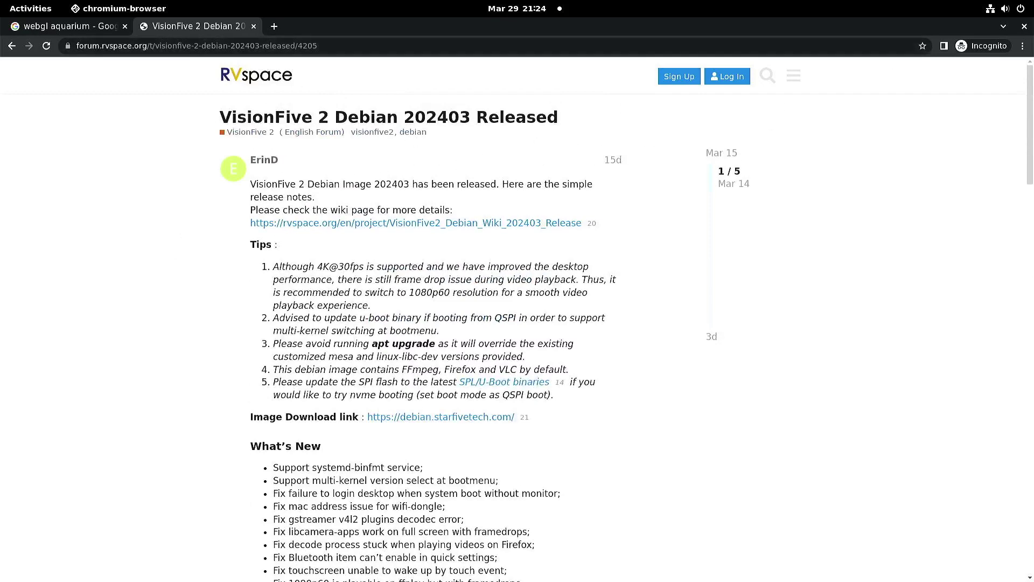
# - Bring the Terminal window showing uname -a output (6.1.31-starfive, riscv64) in front of the release notes
pyautogui.press('super')
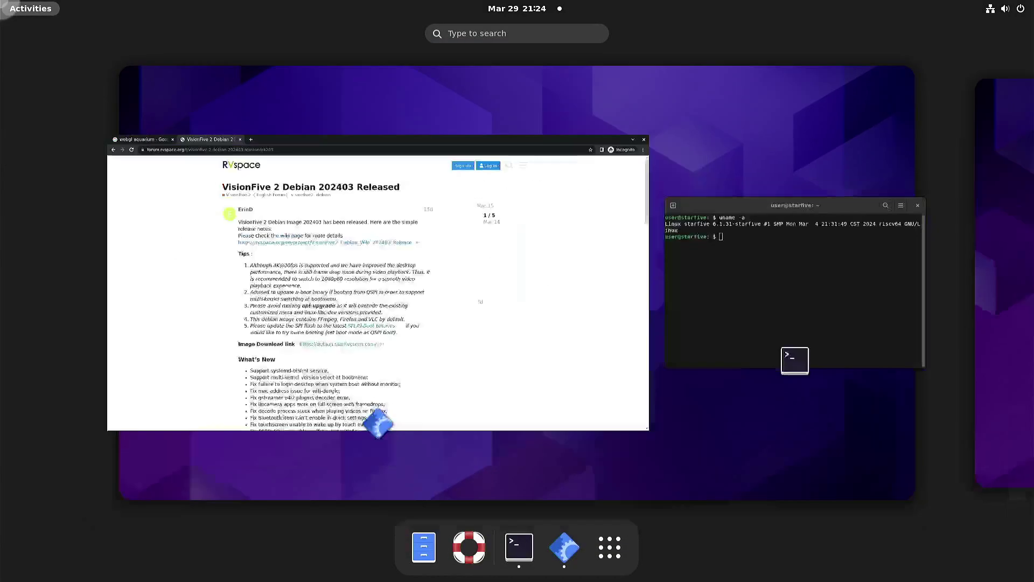
pyautogui.click(516, 556)
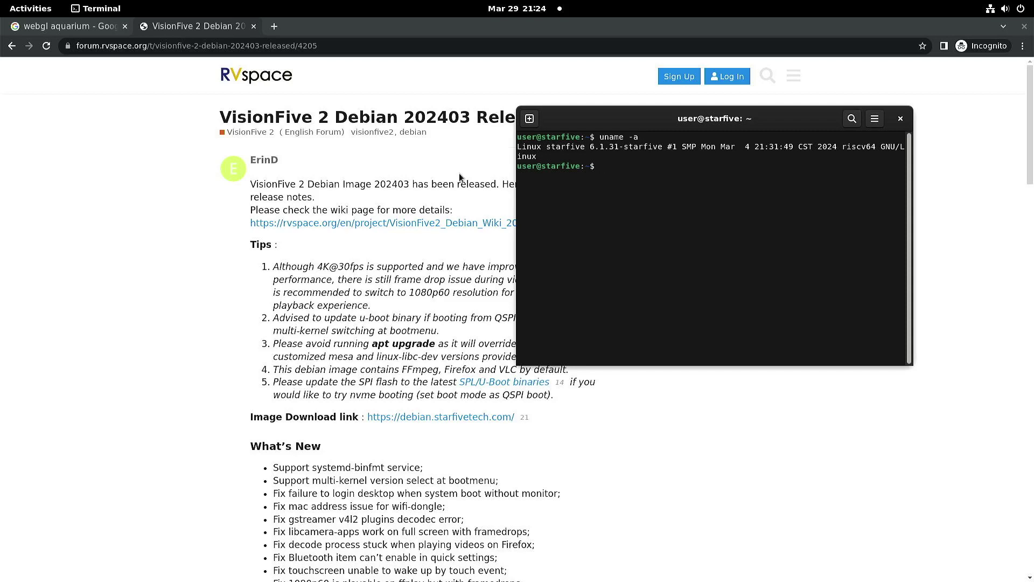
# - Switch Chromium back to the 'webgl aquarium - Google' search results tab
pyautogui.click(46, 25)
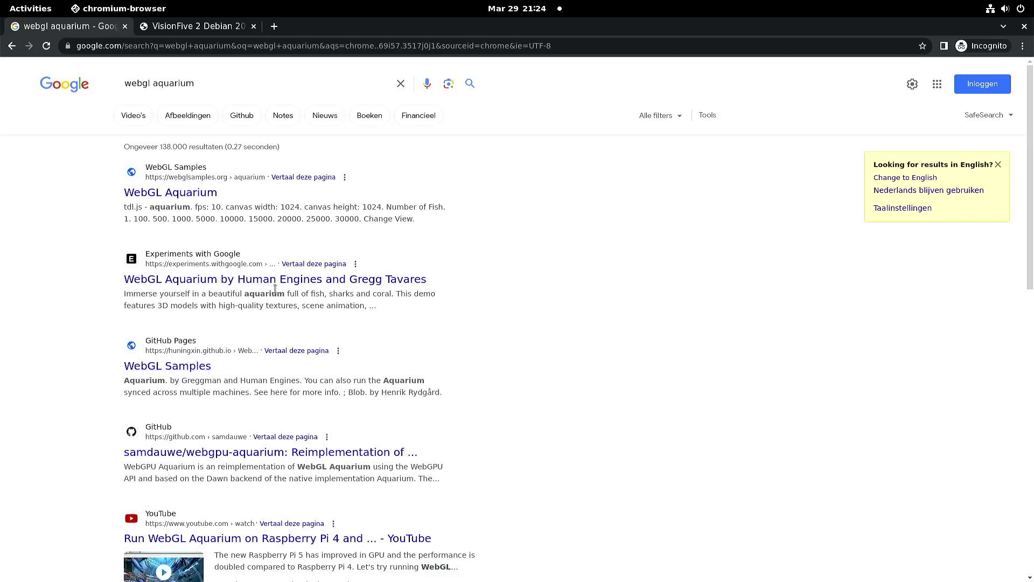
# - Load the WebGL Aquarium demo from webglsamples.org and let the fish render on a 1024×1024 canvas
pyautogui.click(195, 194)
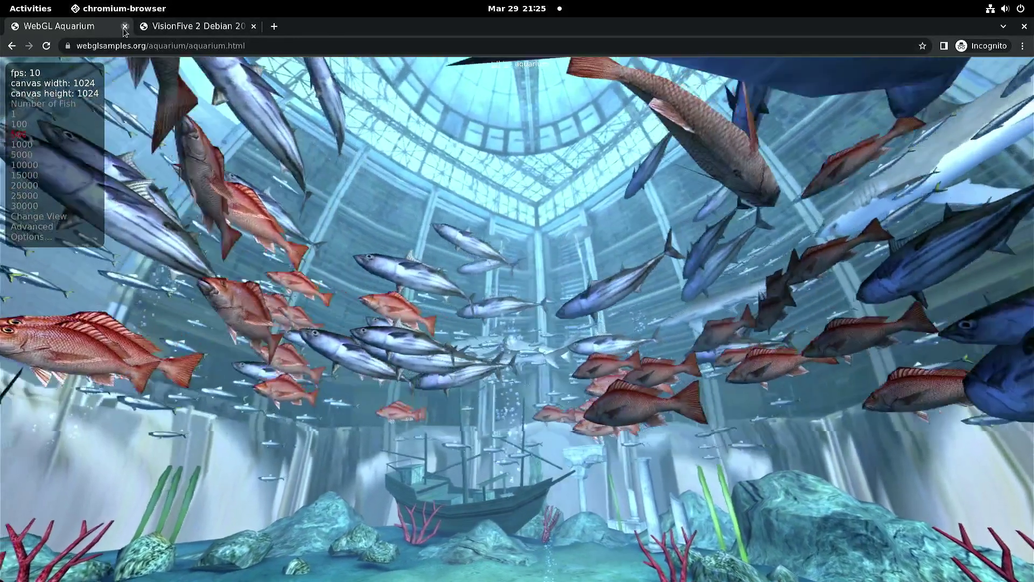
# - Close both Chromium tabs and launch the Files file manager from the dock
pyautogui.click(124, 26)
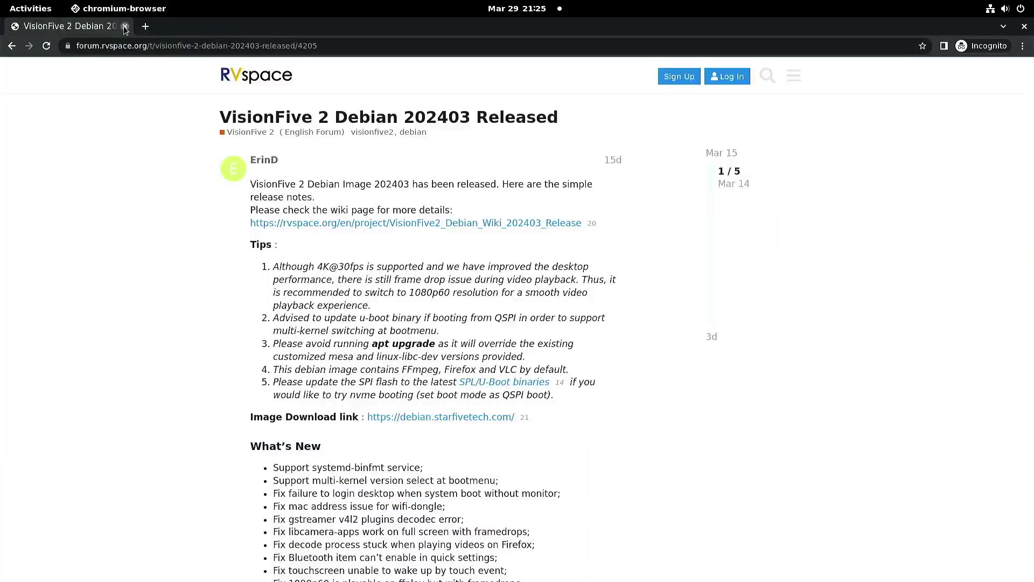
pyautogui.click(124, 27)
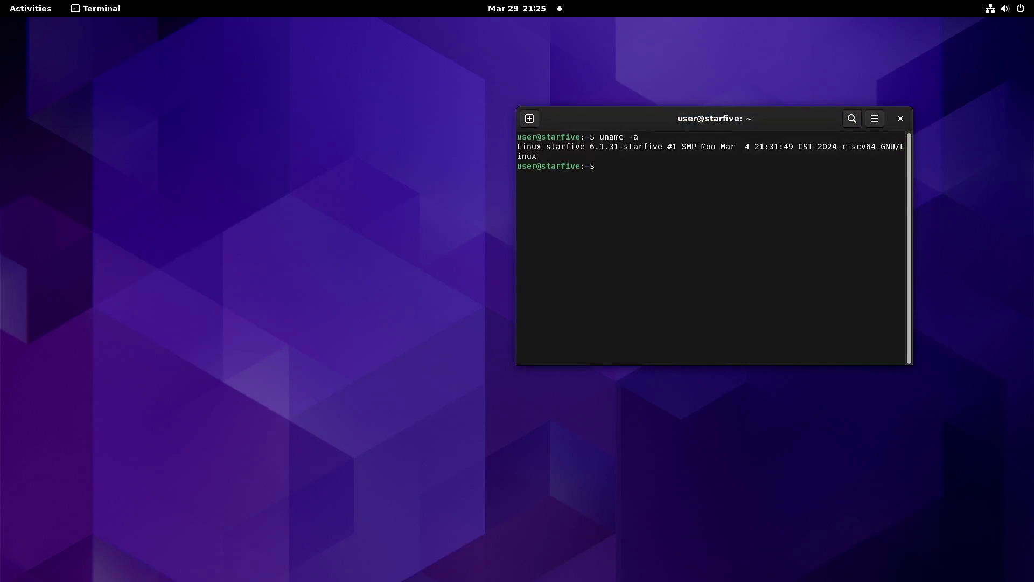
pyautogui.moveTo(1, 1)
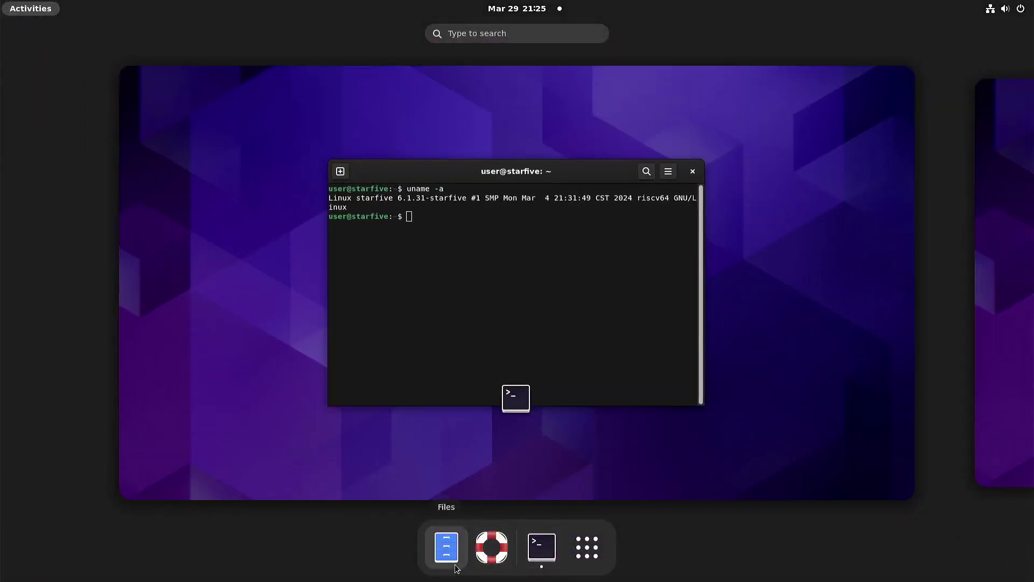
pyautogui.click(446, 549)
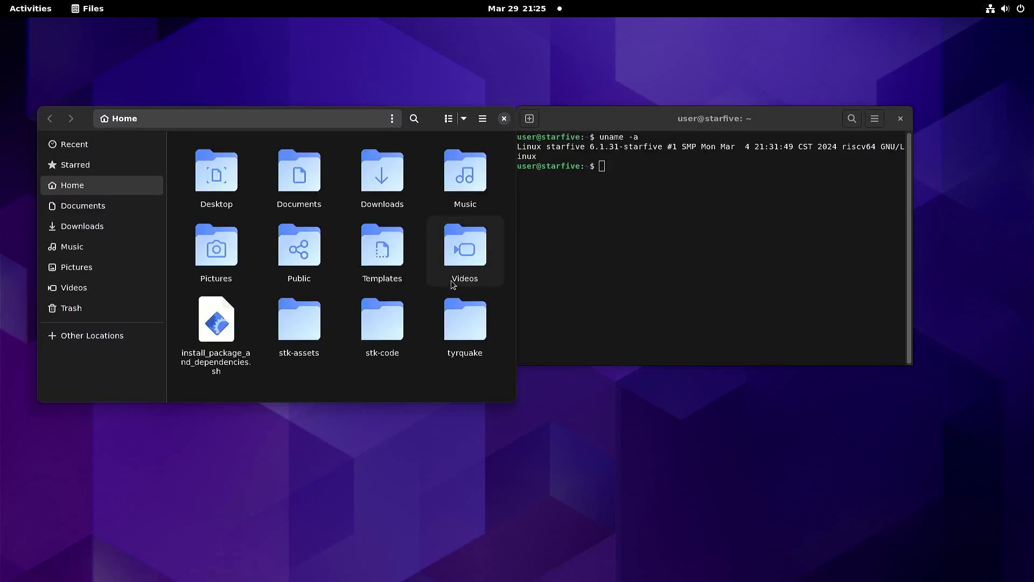
# - Navigate to stk-code/cmake_build/bin and select the supertuxkart executable
pyautogui.doubleClick(381, 331)
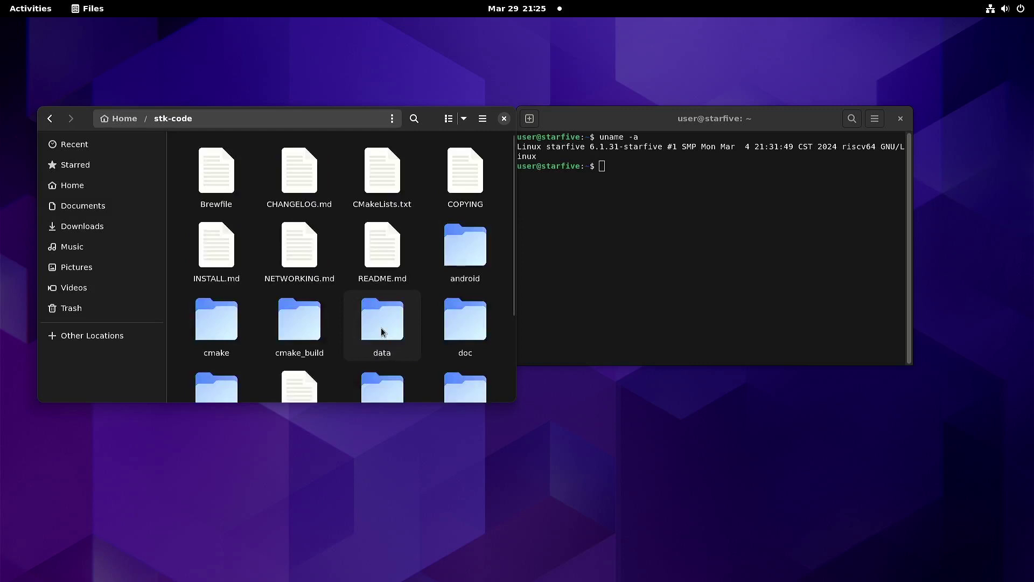
pyautogui.doubleClick(305, 322)
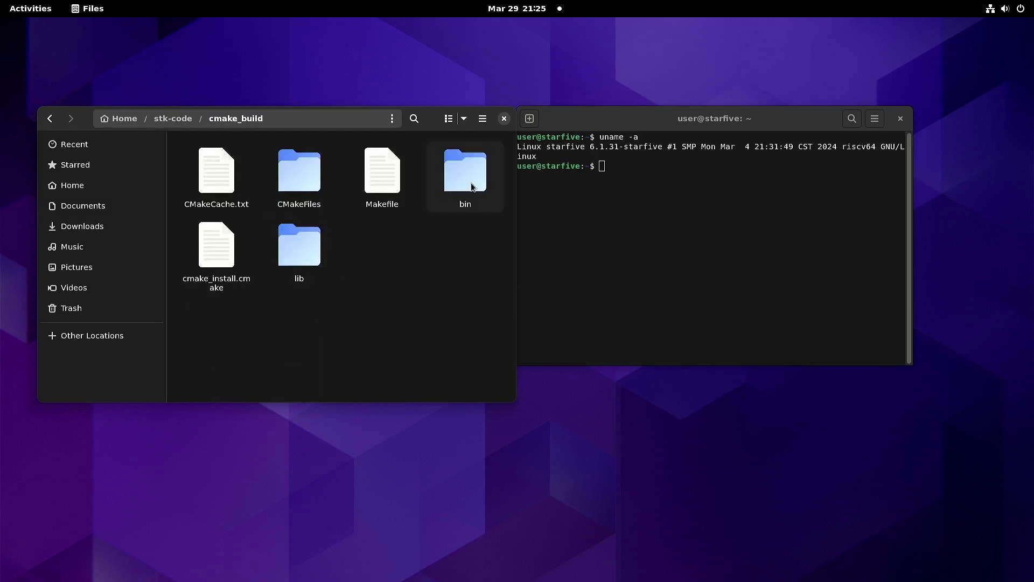
pyautogui.doubleClick(476, 176)
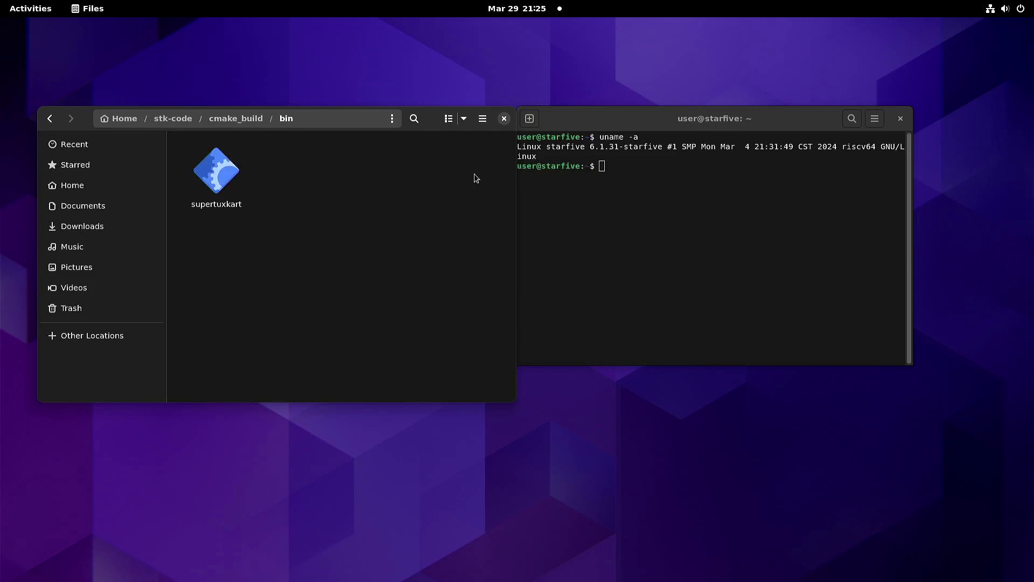
pyautogui.click(220, 181)
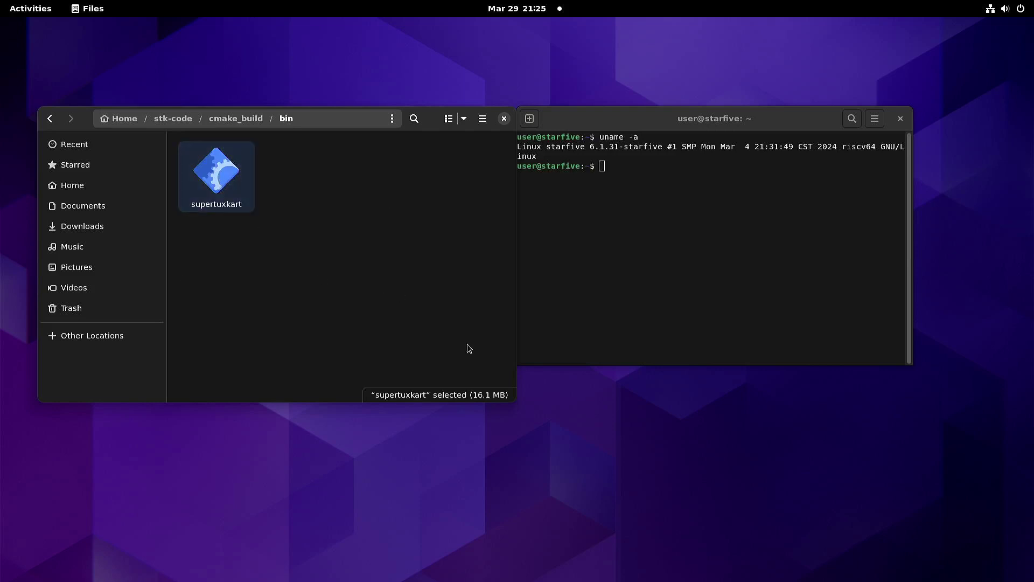
# - Launch SuperTuxKart and set up a singleplayer Normal Race with Tux on the Hacienda track
pyautogui.press('Return')
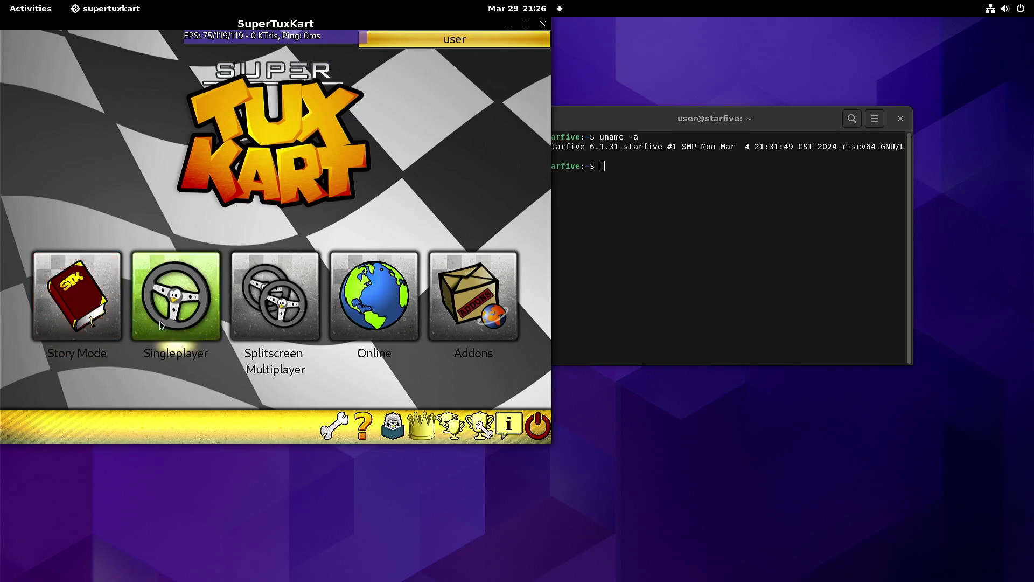
pyautogui.click(174, 316)
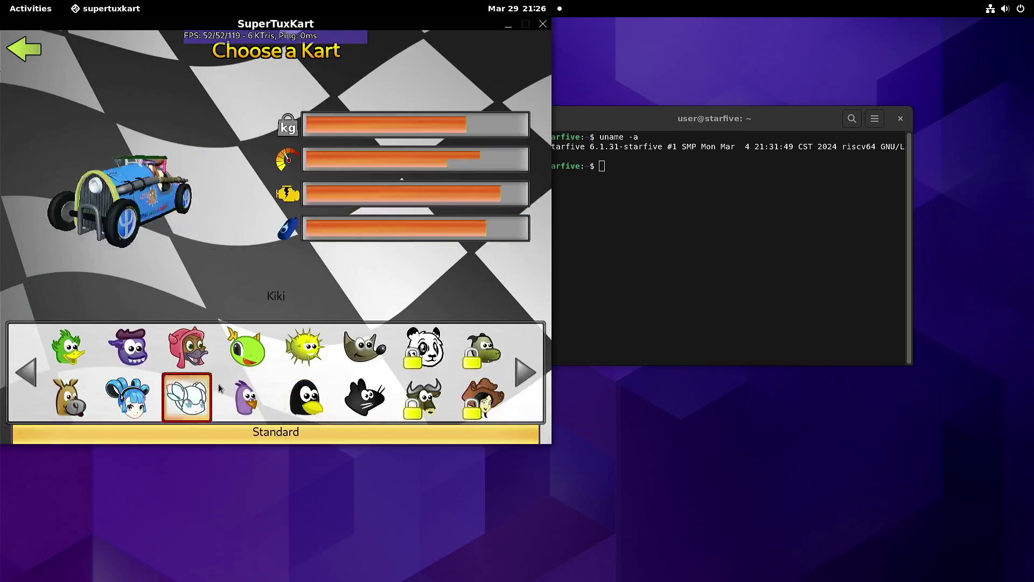
pyautogui.click(302, 395)
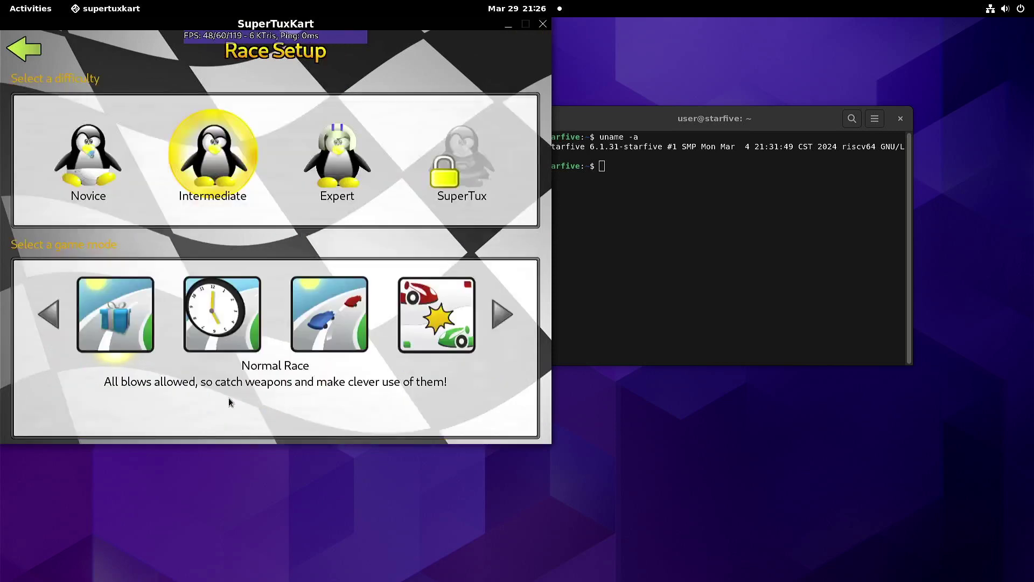
pyautogui.click(111, 319)
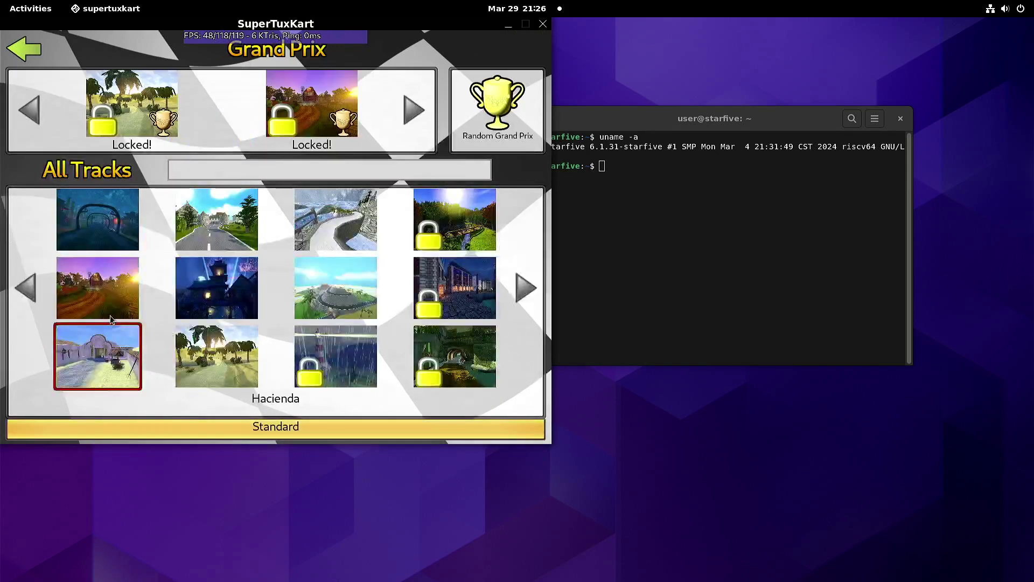
pyautogui.click(113, 366)
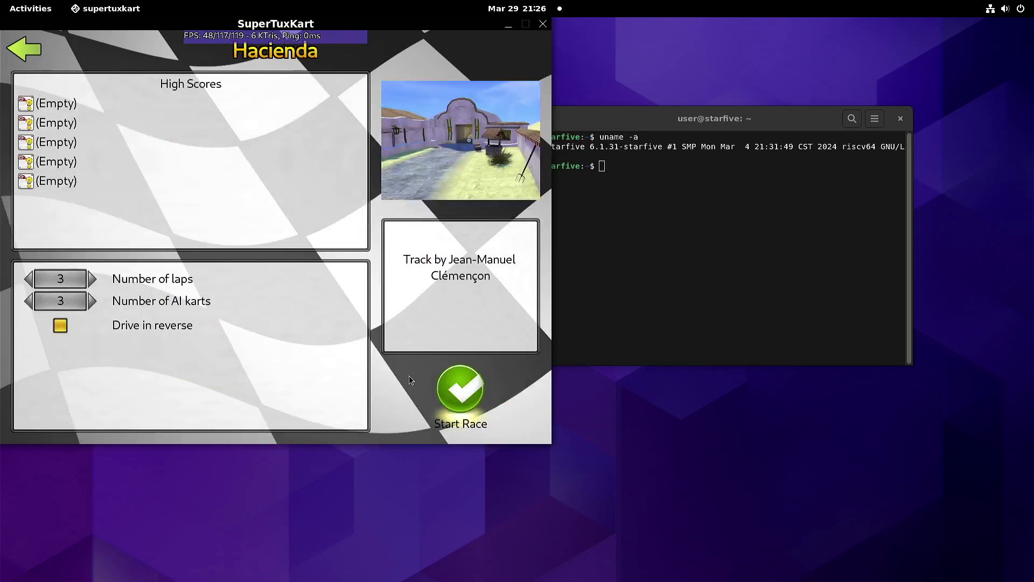
# - Start the Hacienda race, accelerate off the line, and use the held item as a shield
pyautogui.click(468, 388)
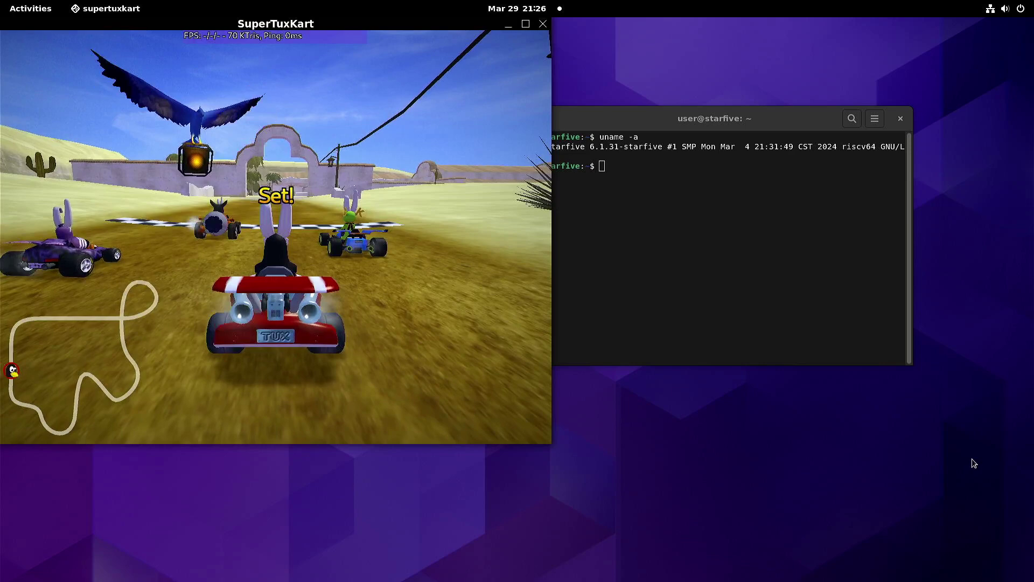
pyautogui.press('Up')
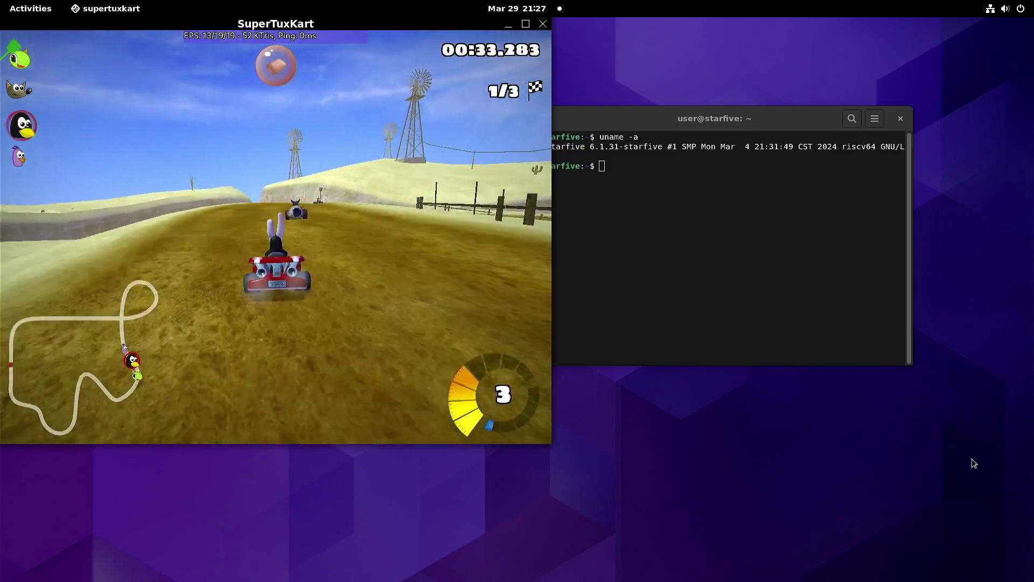
pyautogui.press('space')
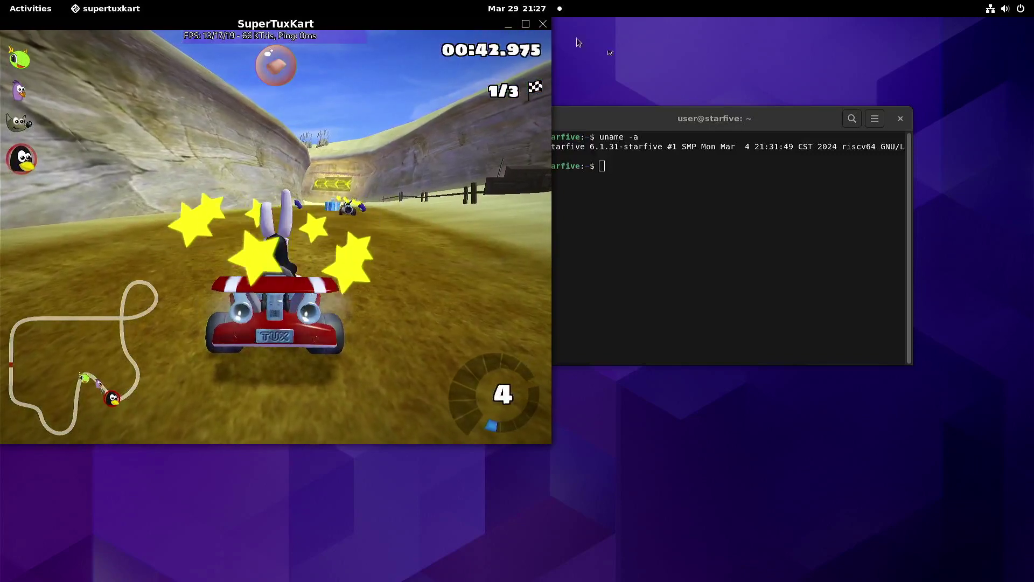
# - Quit SuperTuxKart and return to the Files window
pyautogui.click(544, 24)
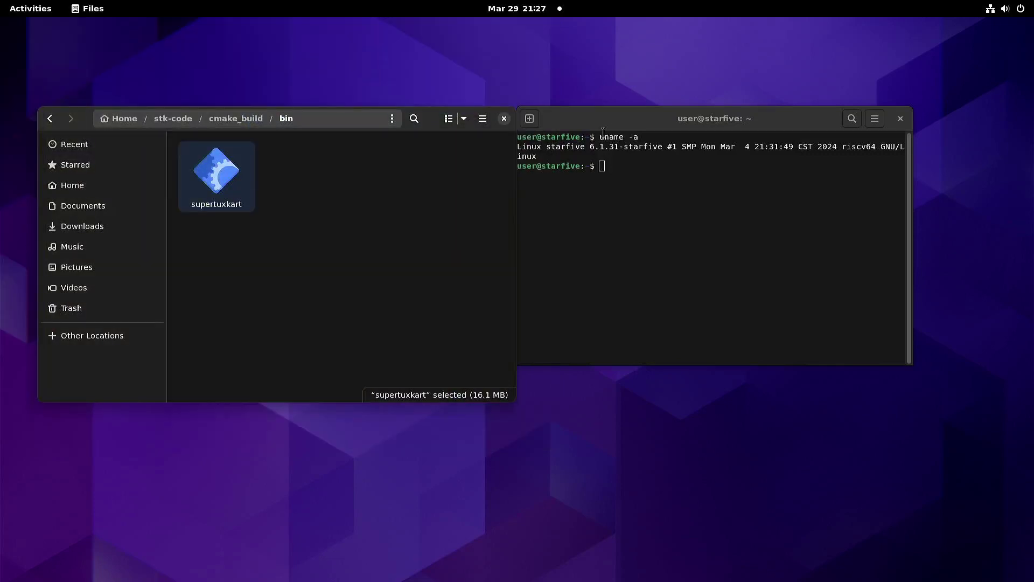
pyautogui.moveTo(1, 1)
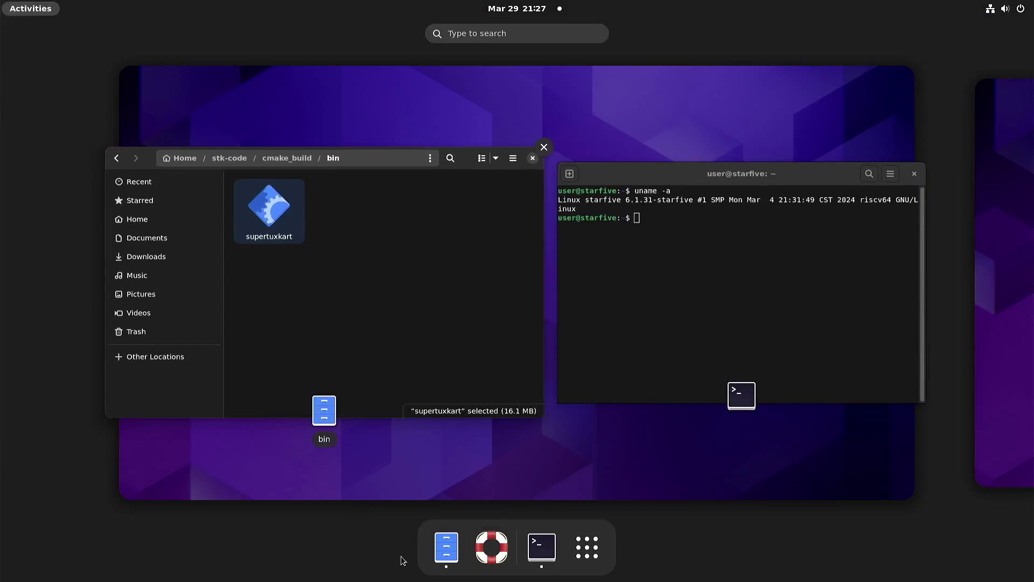
pyautogui.click(310, 284)
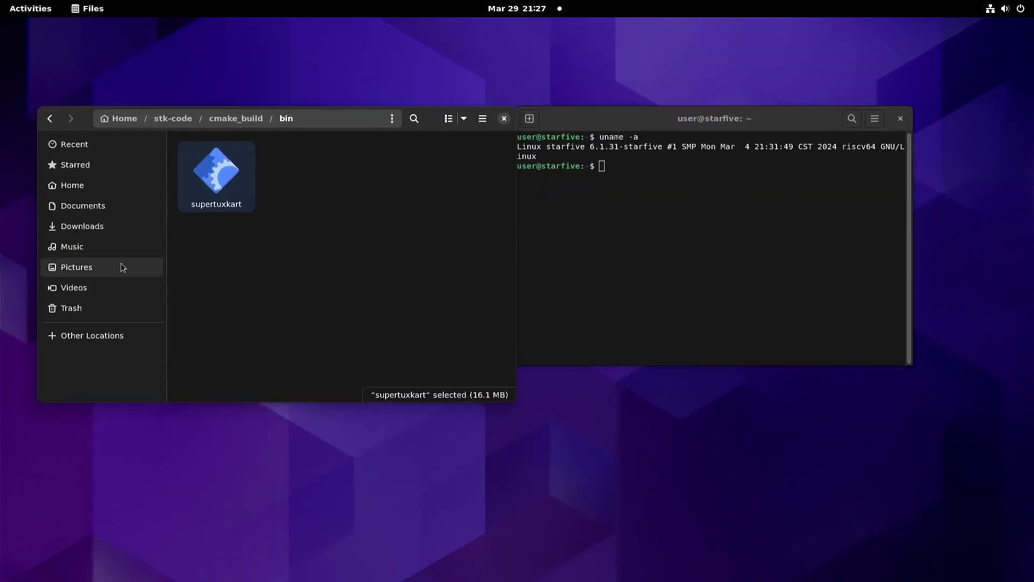
# - Show Big Buck Bunny's Audio and Video Properties from the Videos folder: H.264, 1920 × 1080, 60 fps
pyautogui.click(88, 288)
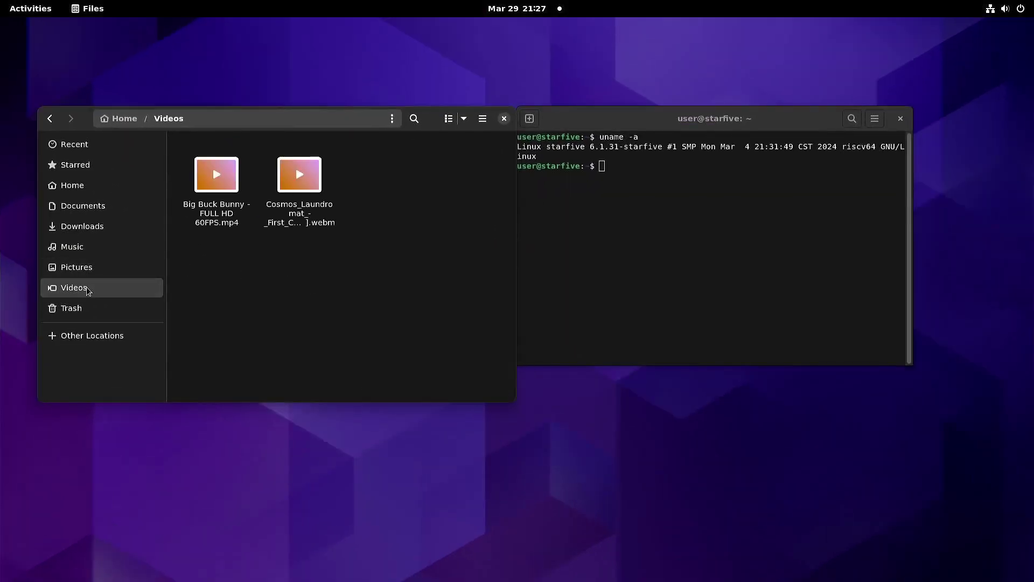
pyautogui.rightClick(212, 177)
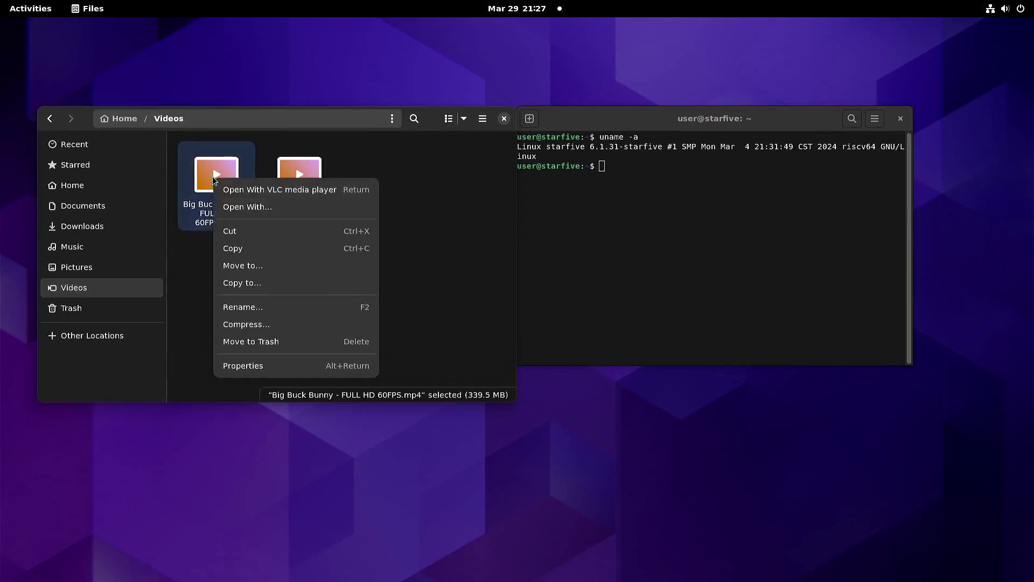
pyautogui.click(333, 371)
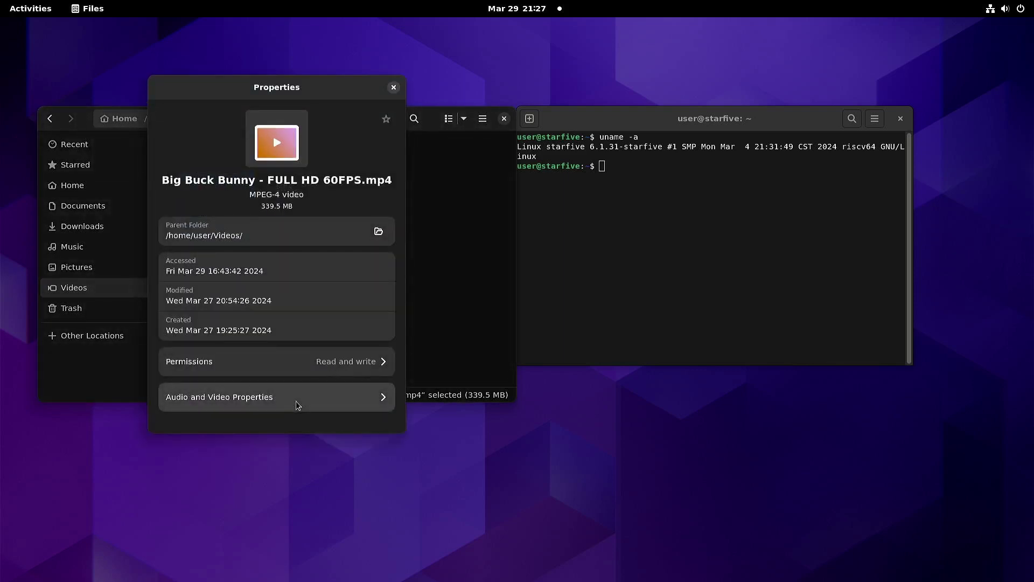
pyautogui.click(296, 400)
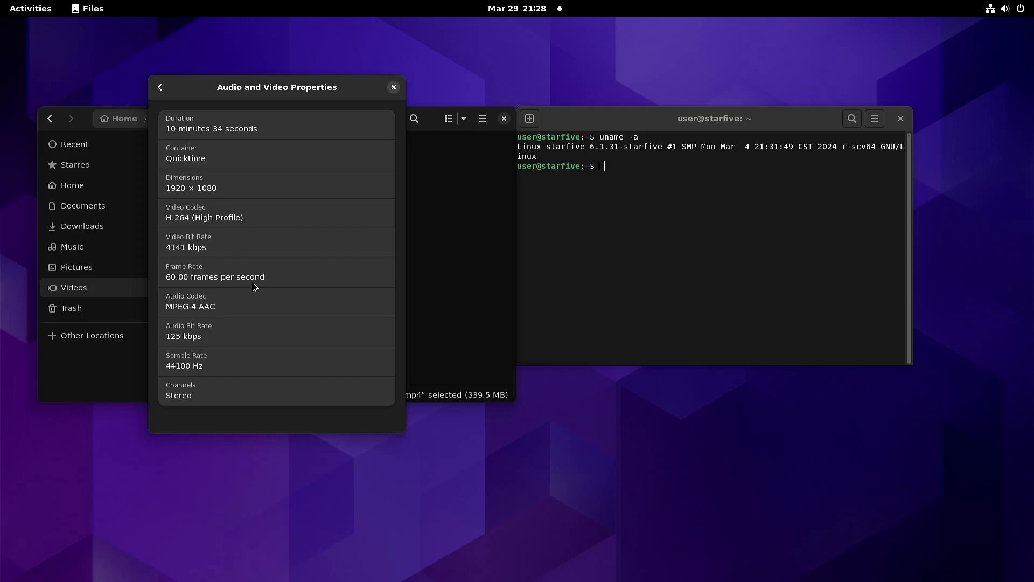
# - Close the Properties dialog and play Big Buck Bunny - FULL HD 60FPS.mp4 in VLC
pyautogui.click(394, 88)
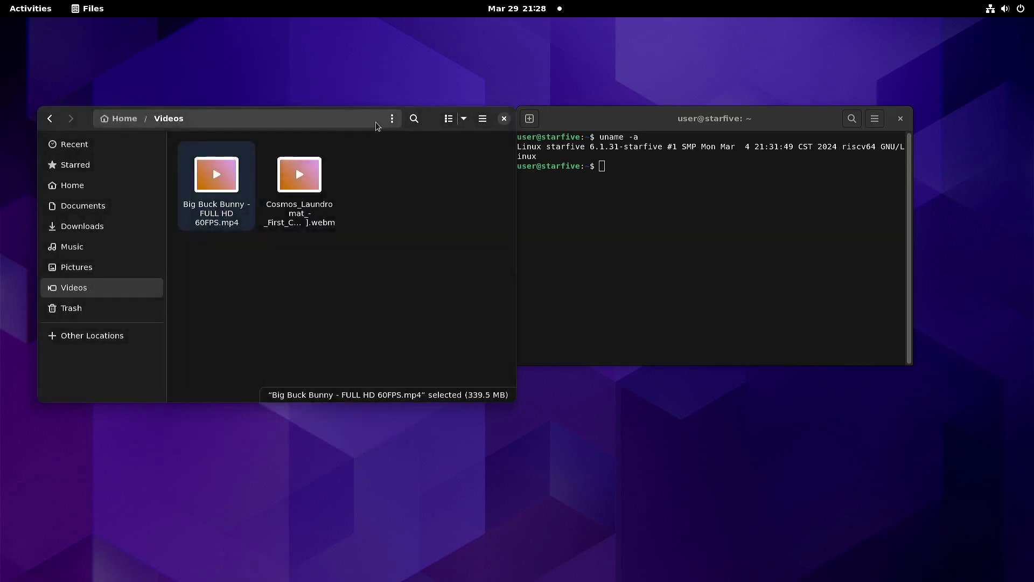
pyautogui.doubleClick(224, 183)
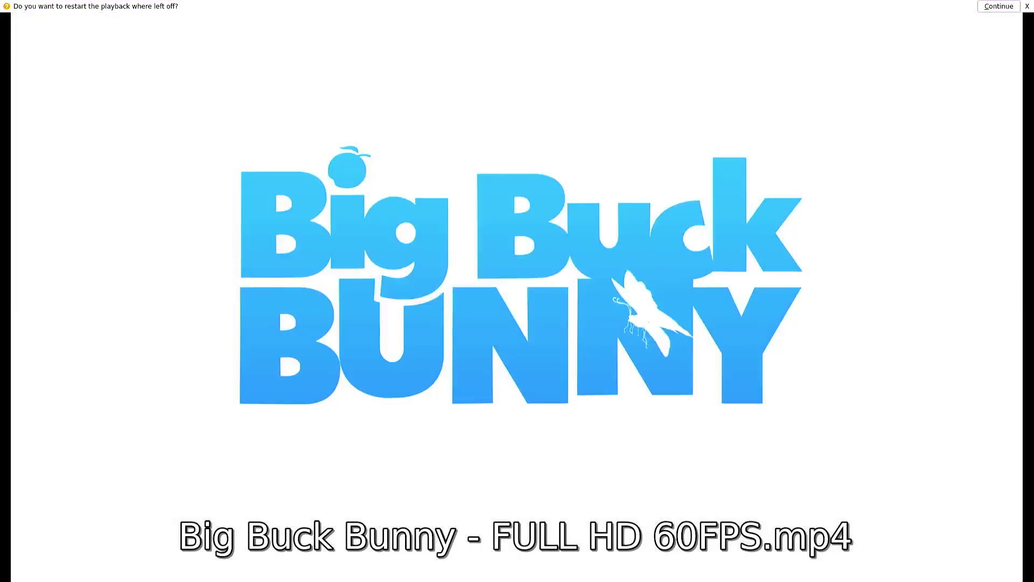
pyautogui.moveTo(670, 456)
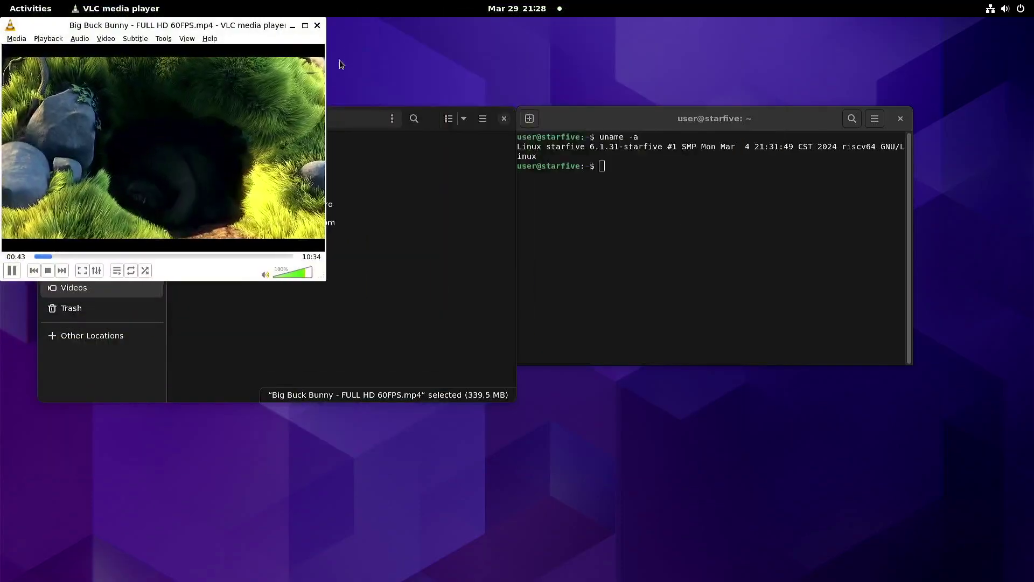
pyautogui.click(317, 26)
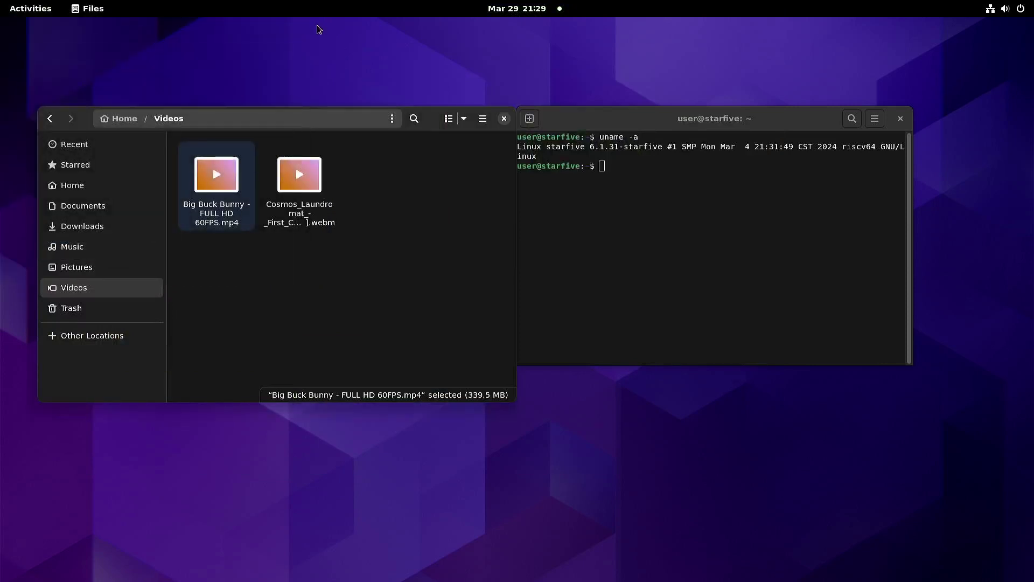
pyautogui.rightClick(314, 176)
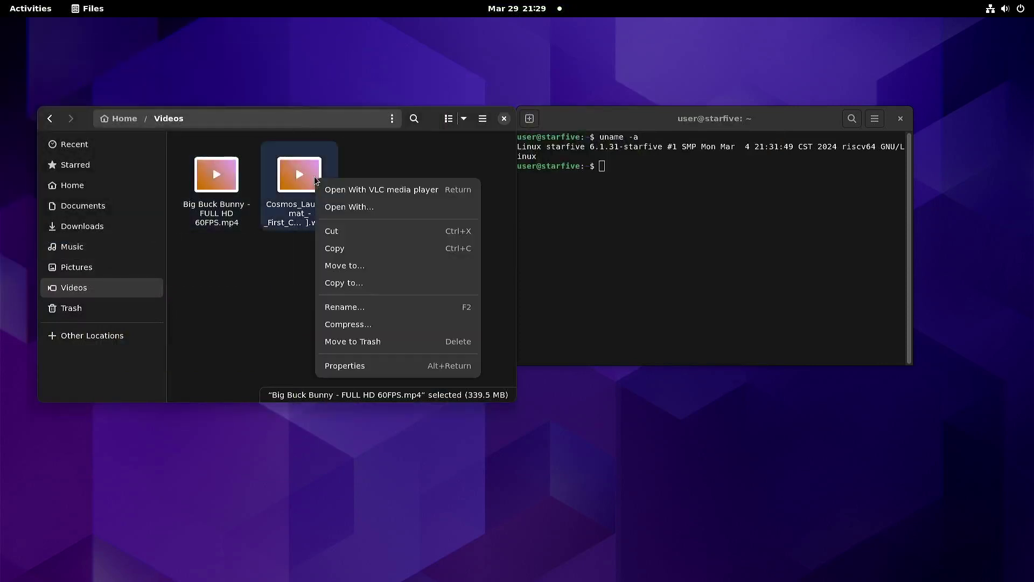
pyautogui.click(423, 370)
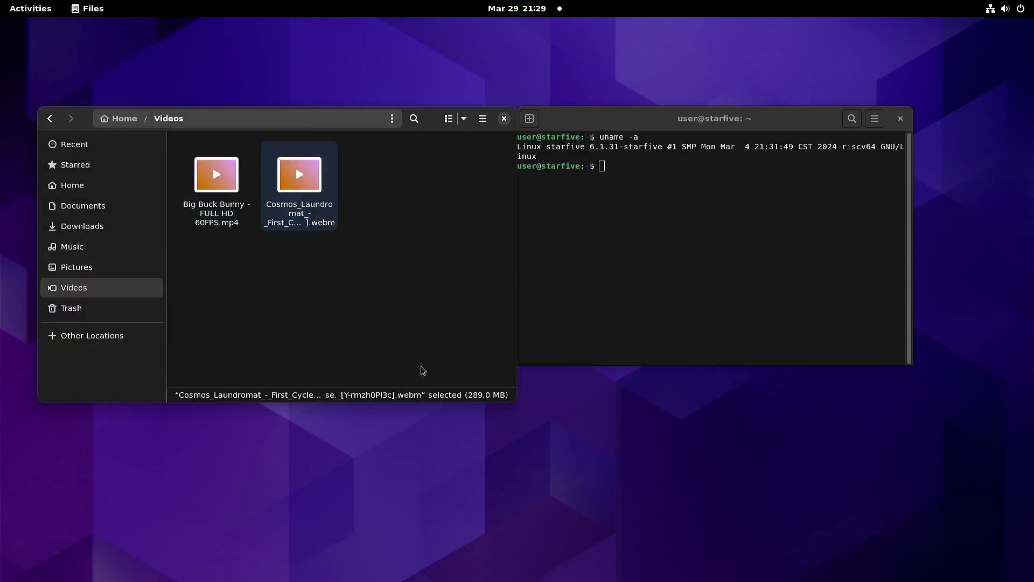
pyautogui.click(309, 415)
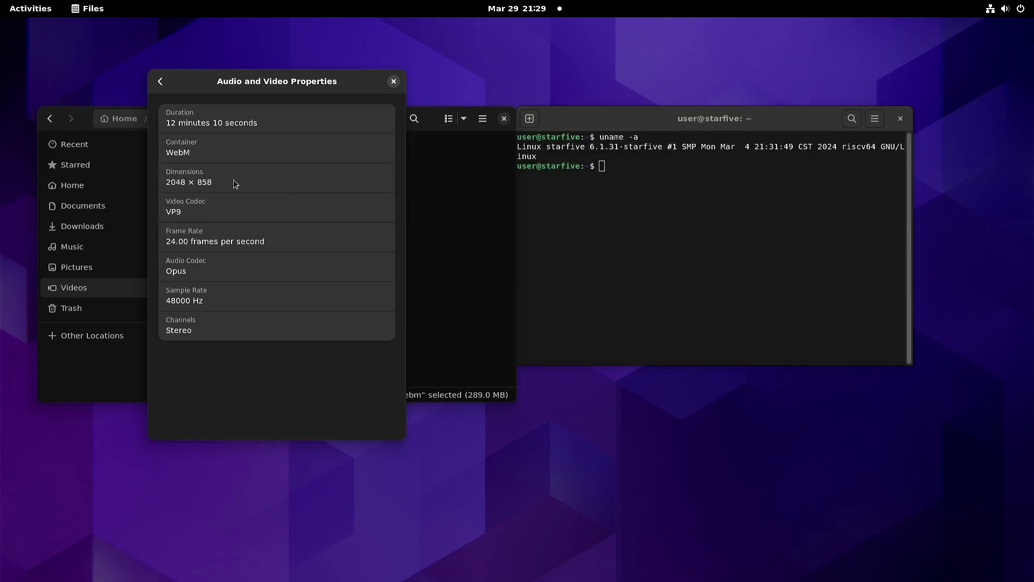
pyautogui.click(394, 82)
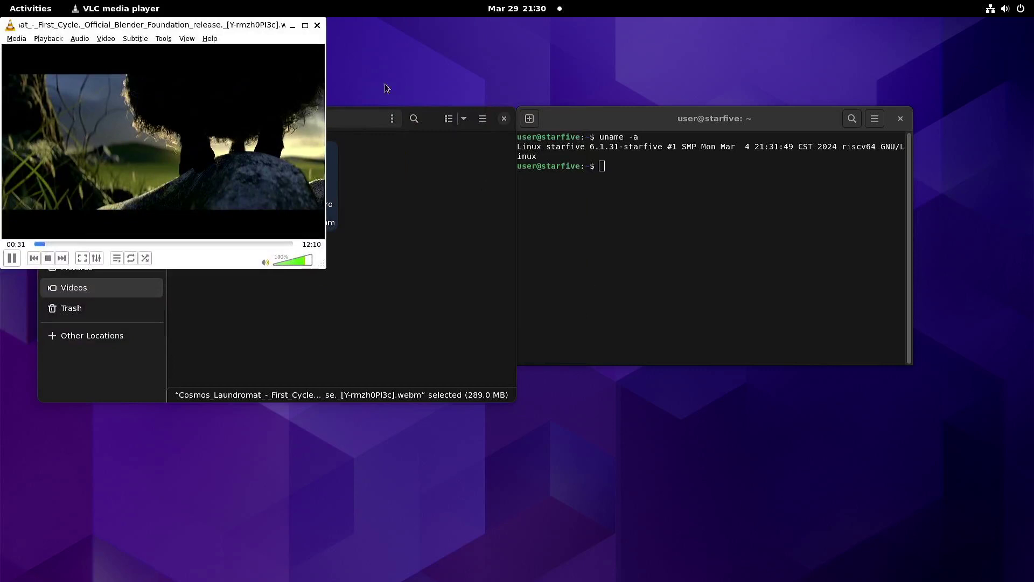
# - Close the VLC player window to return to the Videos folder in Files
pyautogui.click(318, 24)
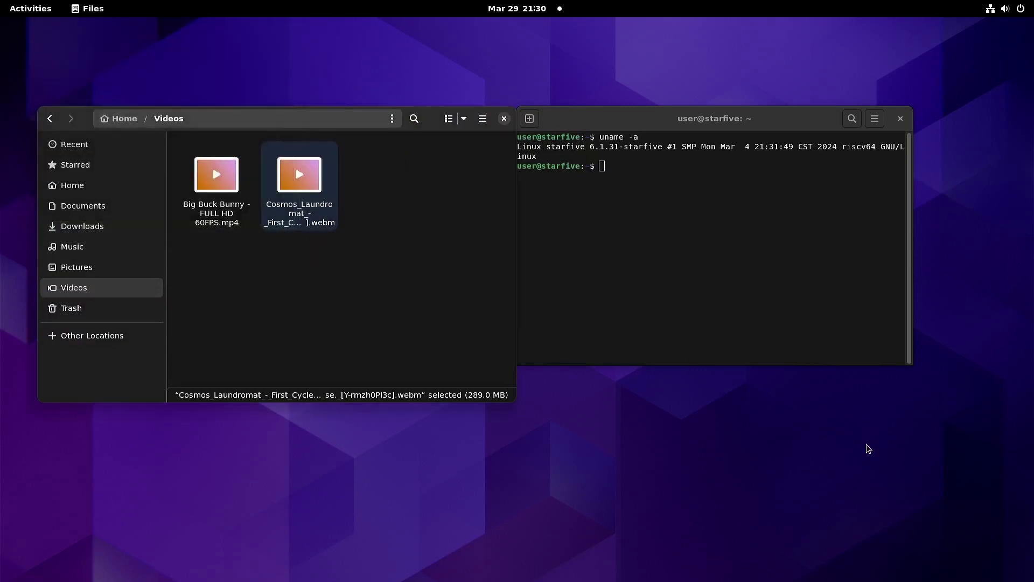